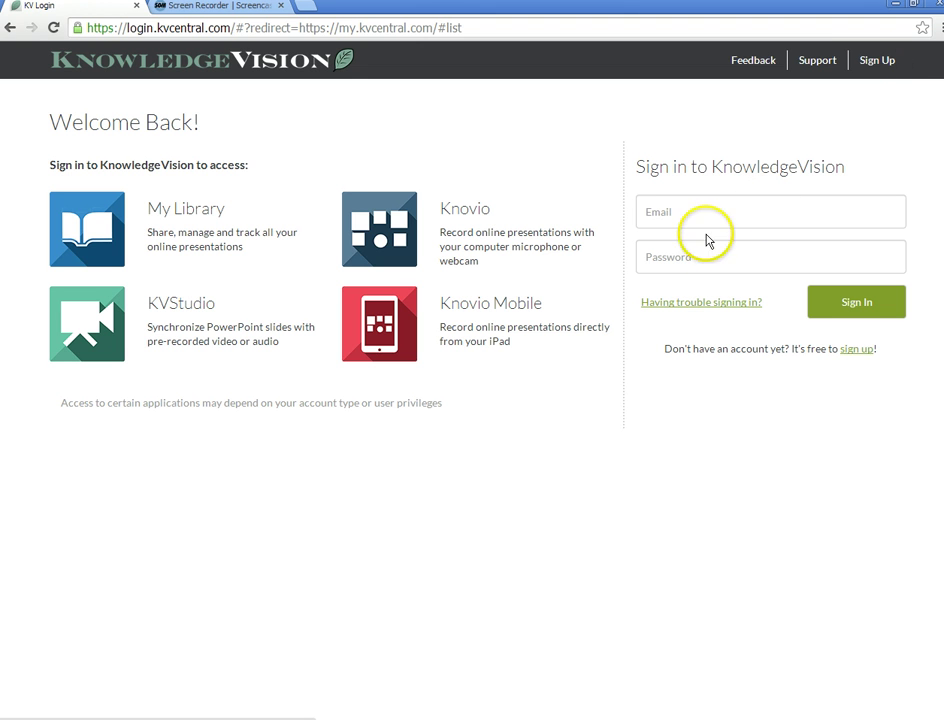
- Sign in to Knovio with the account e-mail and password
click(679, 212)
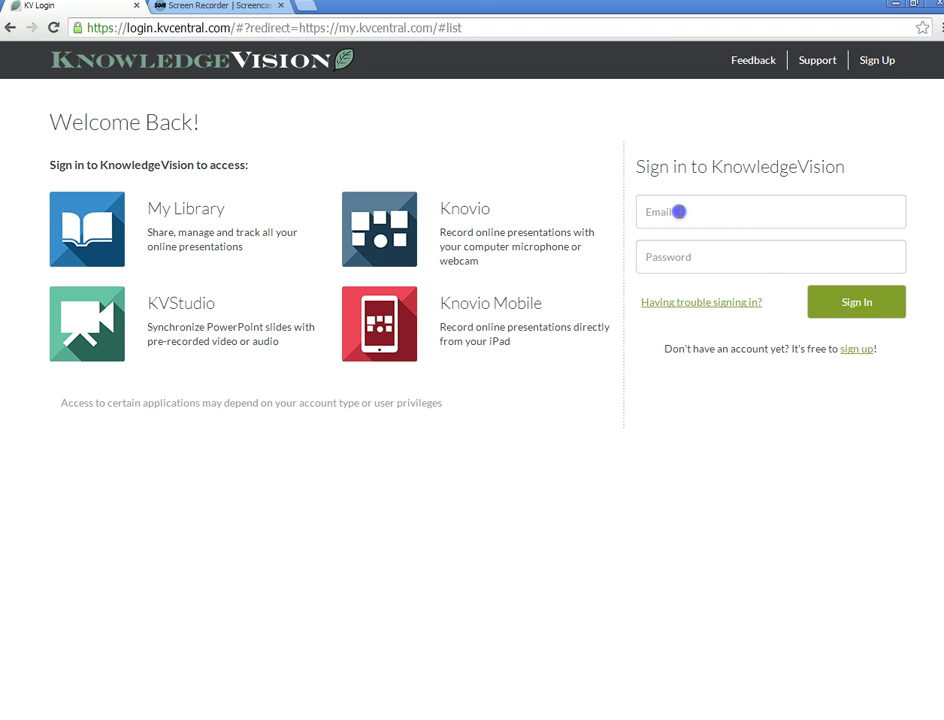
key(Tab)
text(•••••••)
click(820, 313)
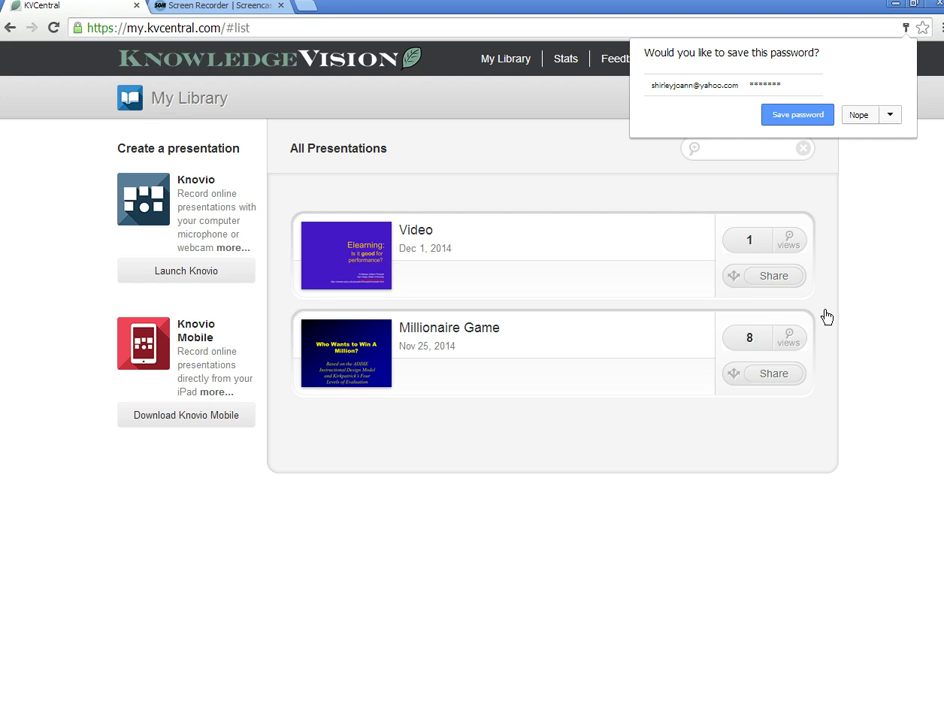
- Decline the browser's save-password offer and launch a new Knovio presentation
click(859, 115)
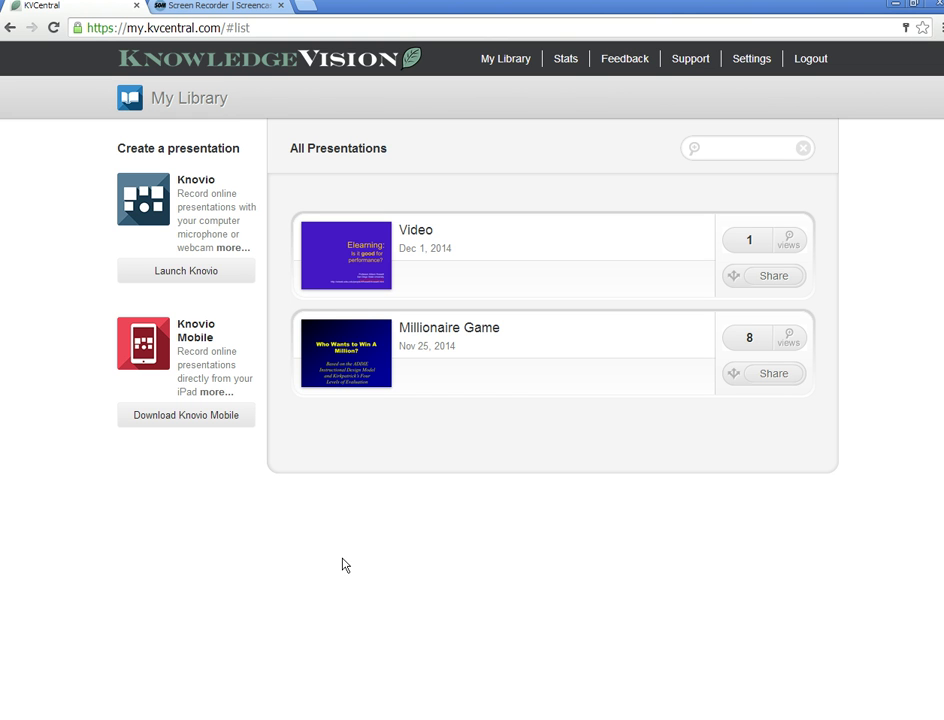
click(181, 276)
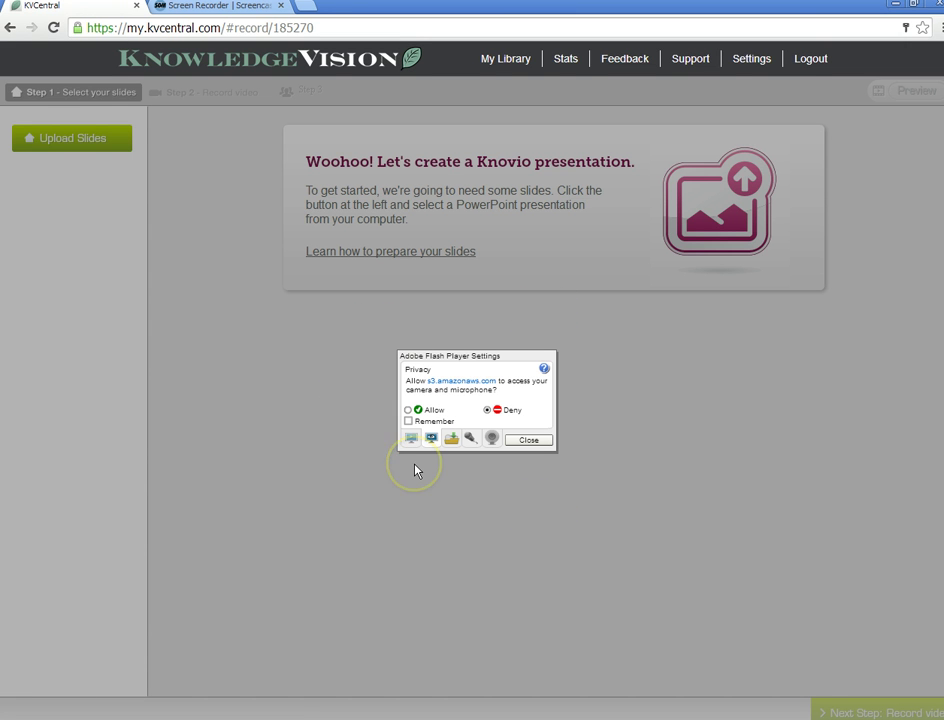
- Allow camera and microphone access in the Flash Player settings prompt and close it
click(409, 411)
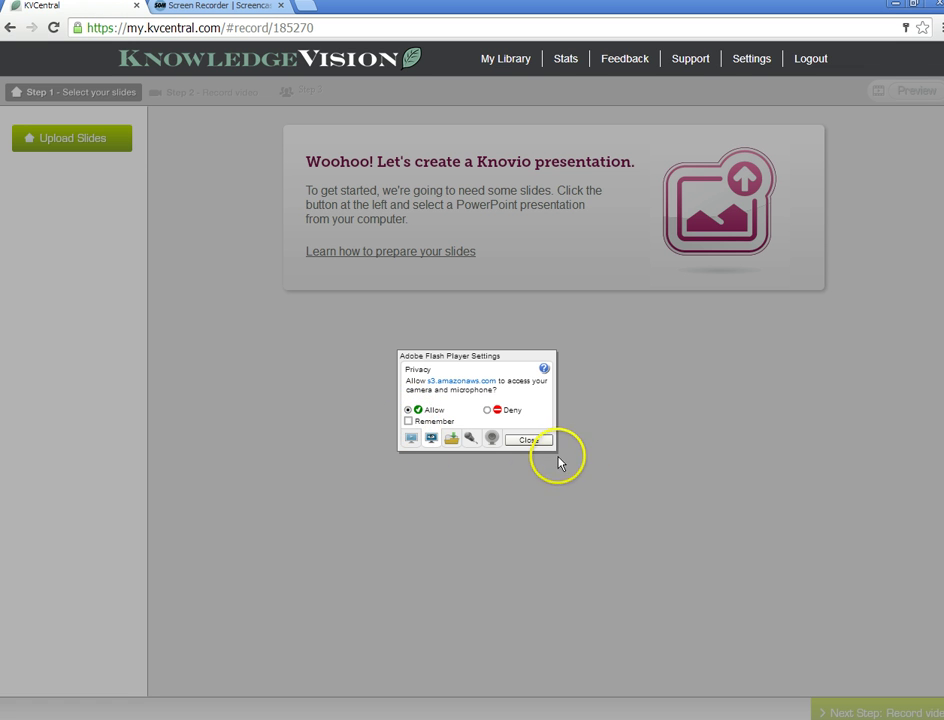
click(529, 440)
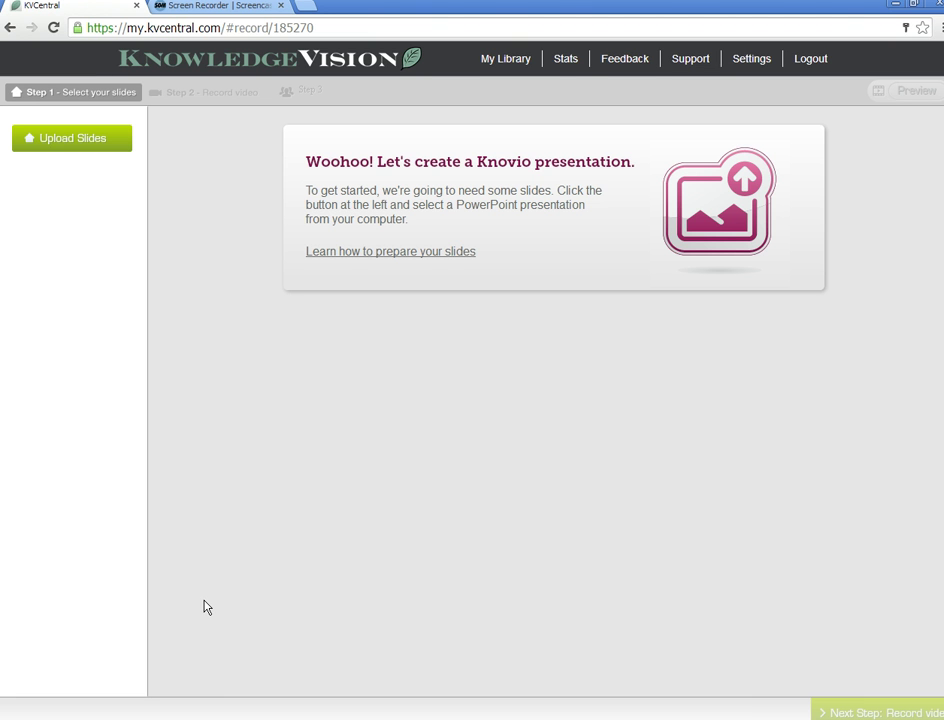
- Upload the 'Adult Learning Style Preferences' PowerPoint from the Desktop as the slides
click(67, 147)
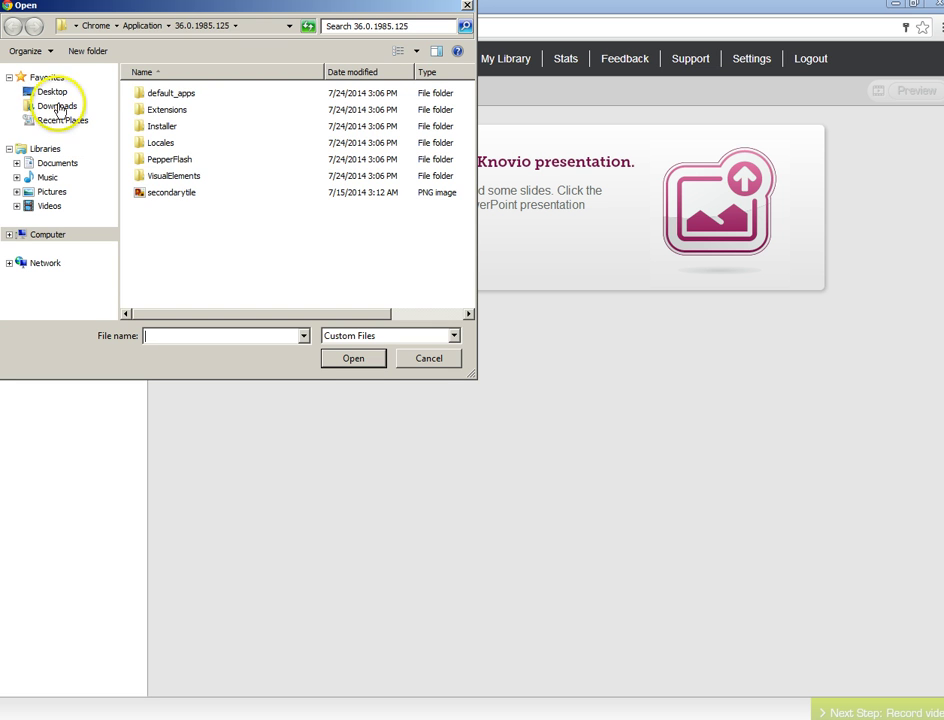
click(52, 92)
click(217, 262)
click(355, 358)
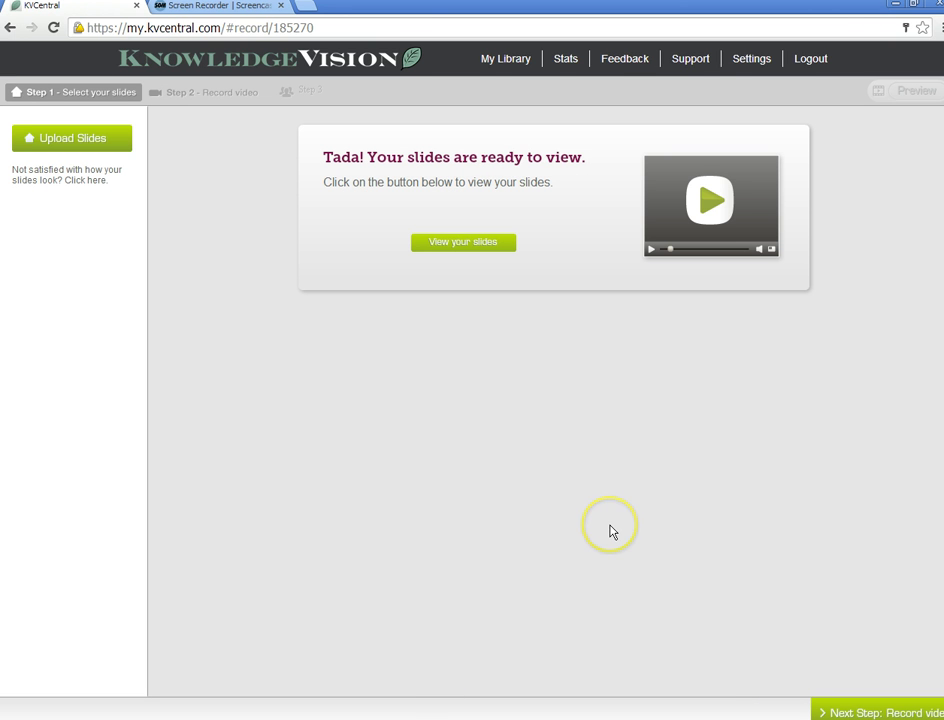
- Look over the eight uploaded slide thumbnails, then continue to the Record video step
click(445, 243)
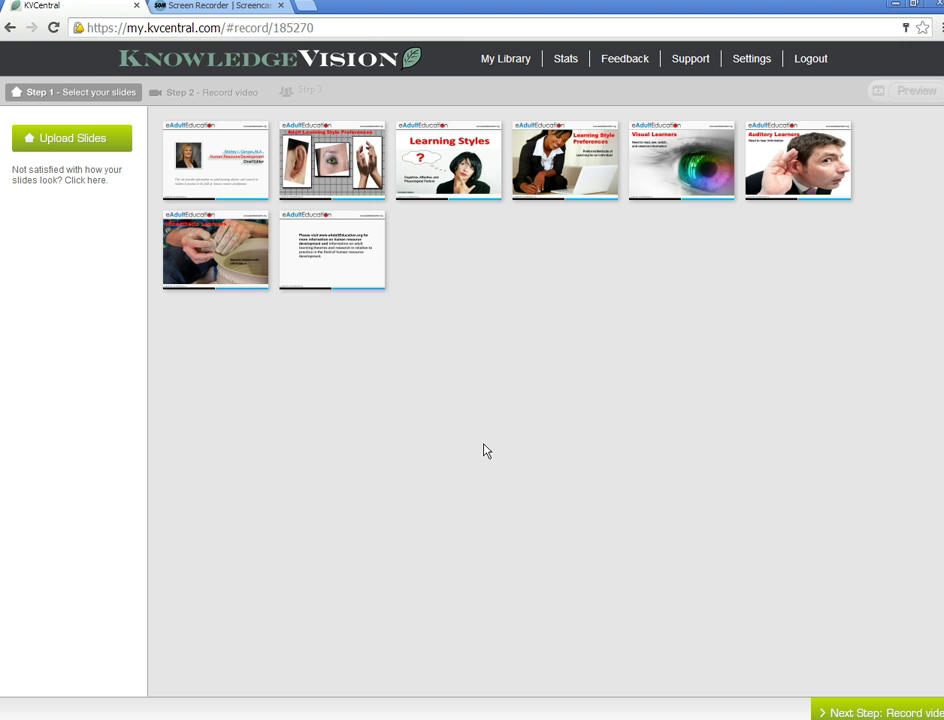
mouse_move(209, 148)
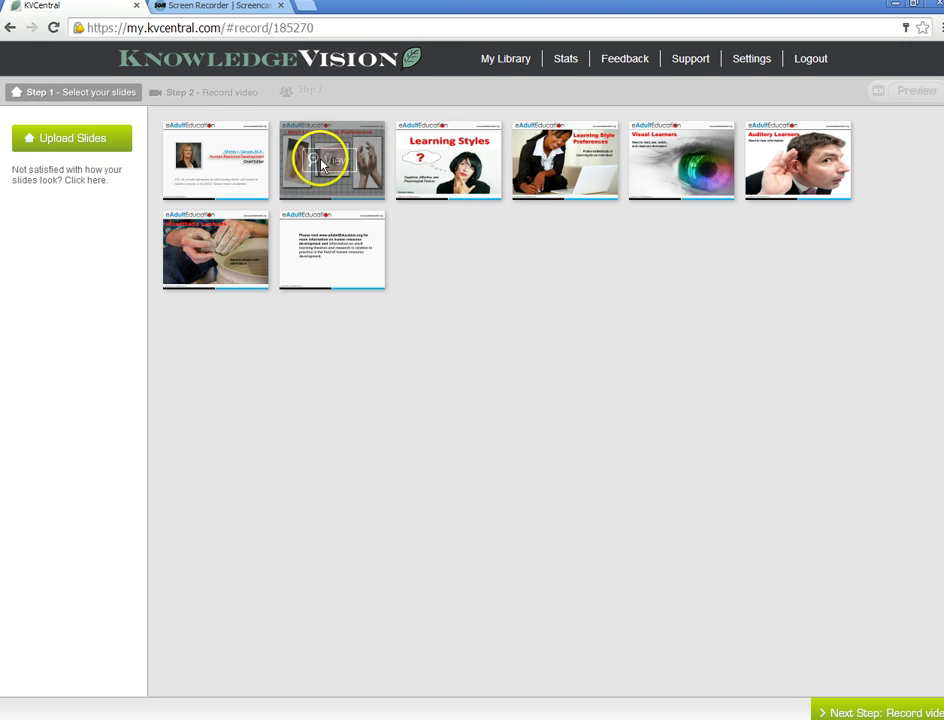
mouse_move(220, 277)
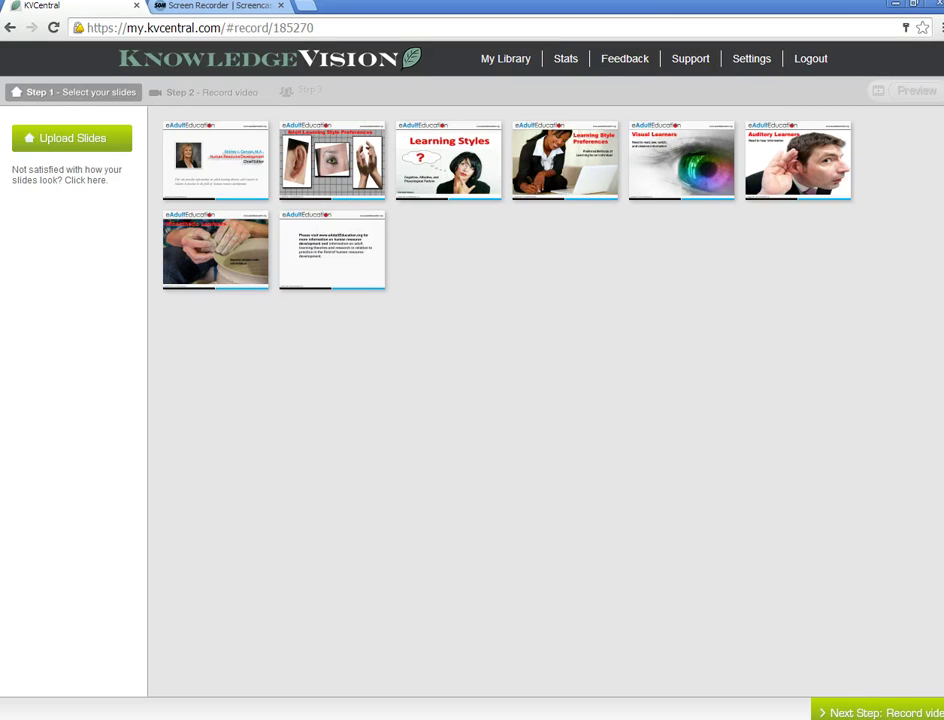
click(850, 712)
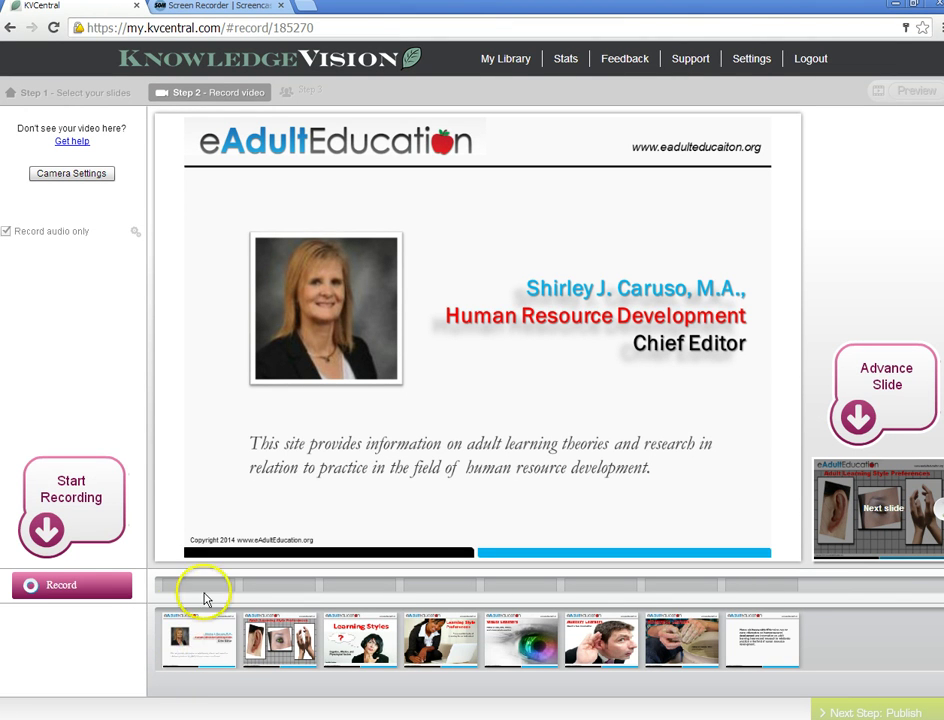
- Record audio narration for the first slide
click(192, 643)
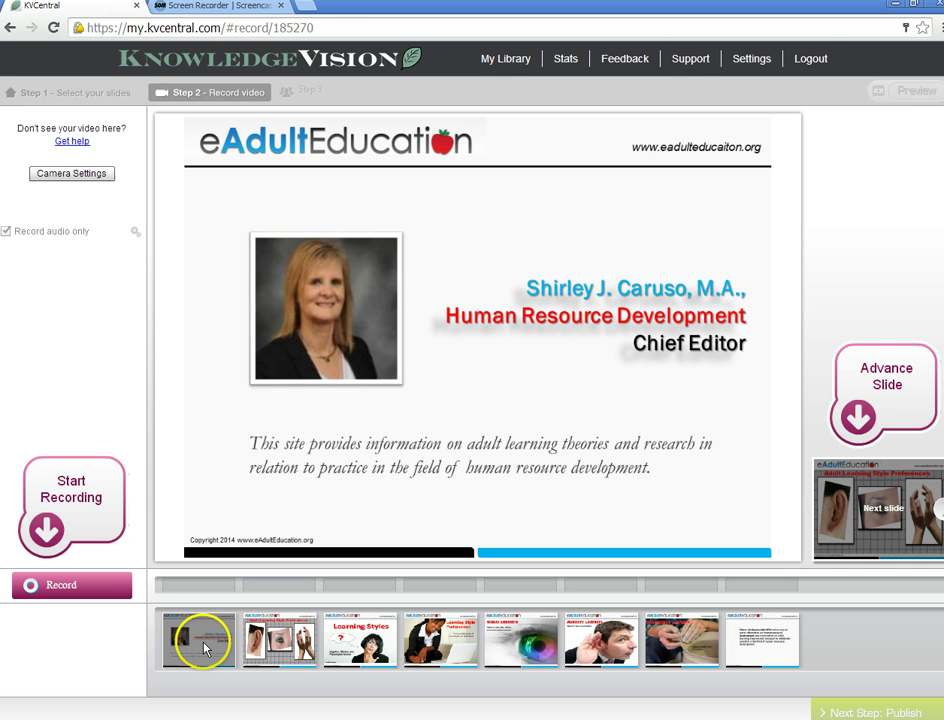
click(40, 585)
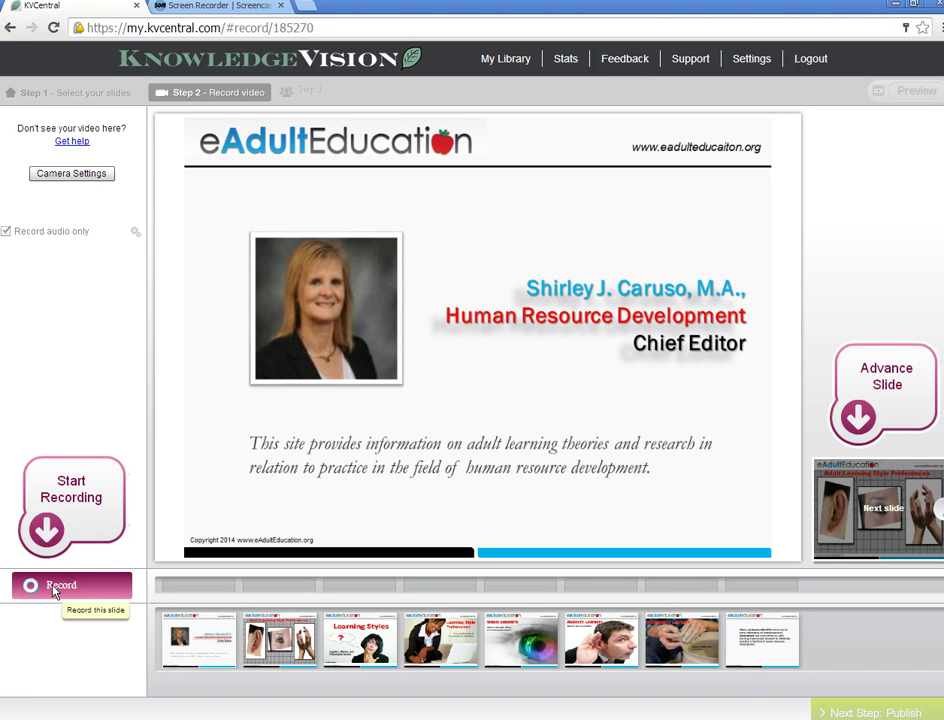
click(52, 589)
click(49, 592)
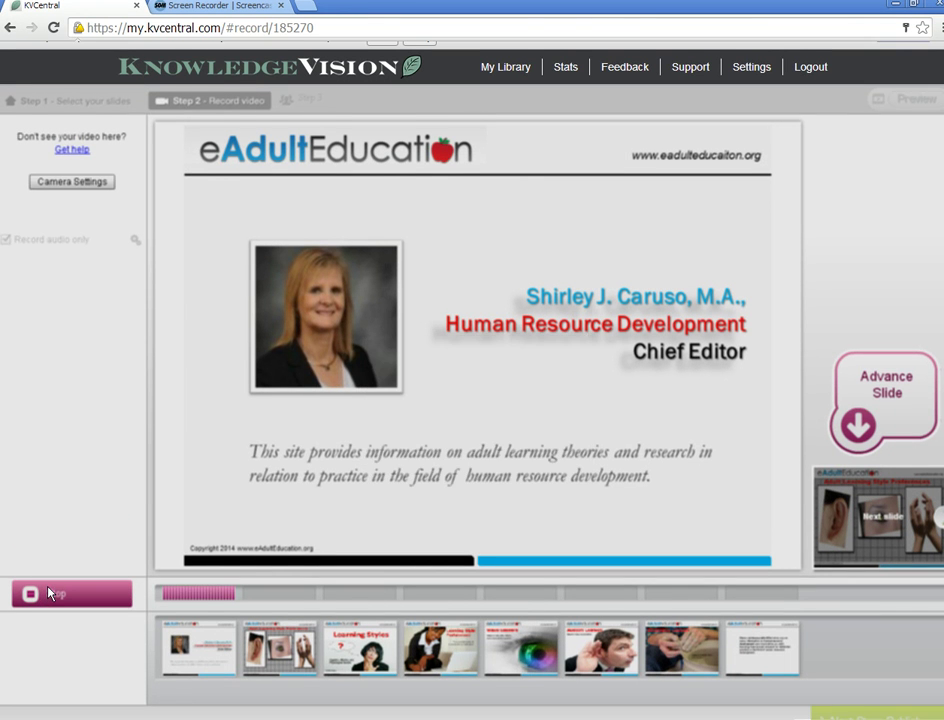
click(30, 612)
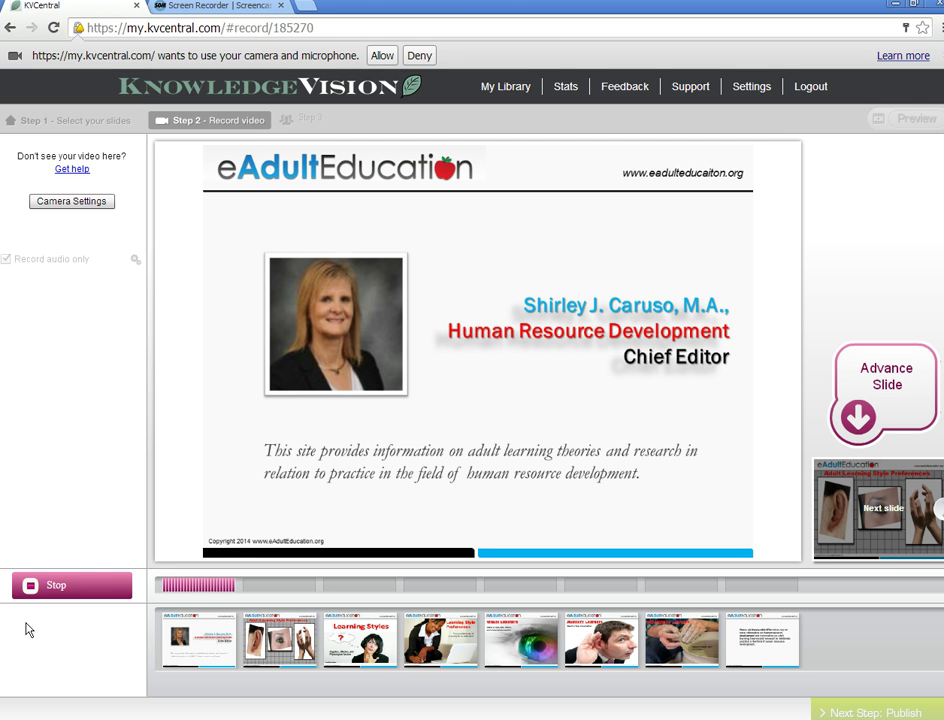
click(55, 587)
- Record audio narration for the second slide
click(55, 667)
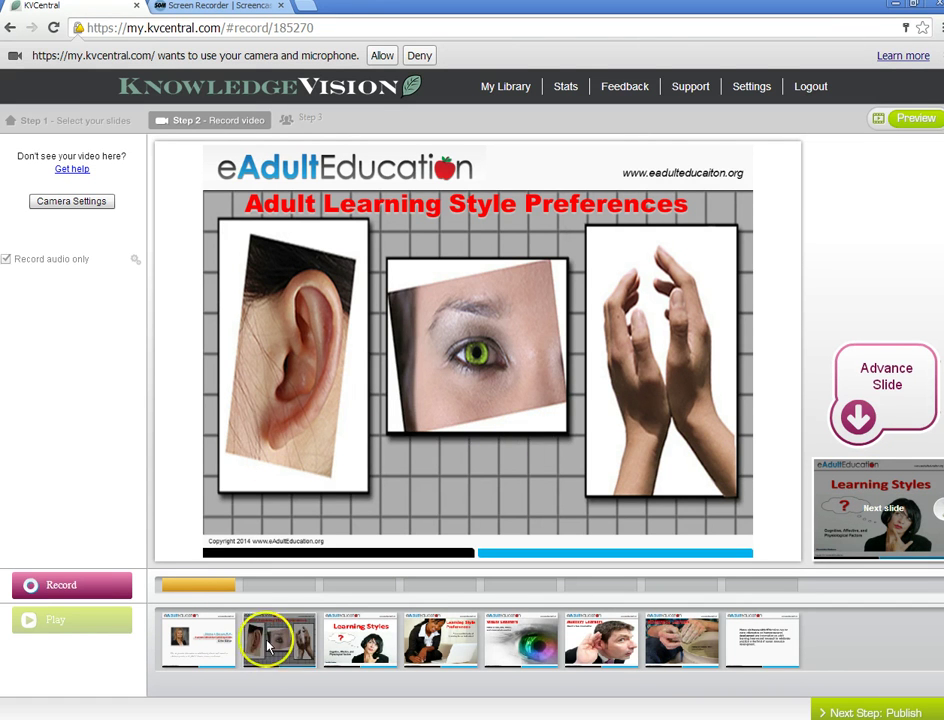
click(53, 592)
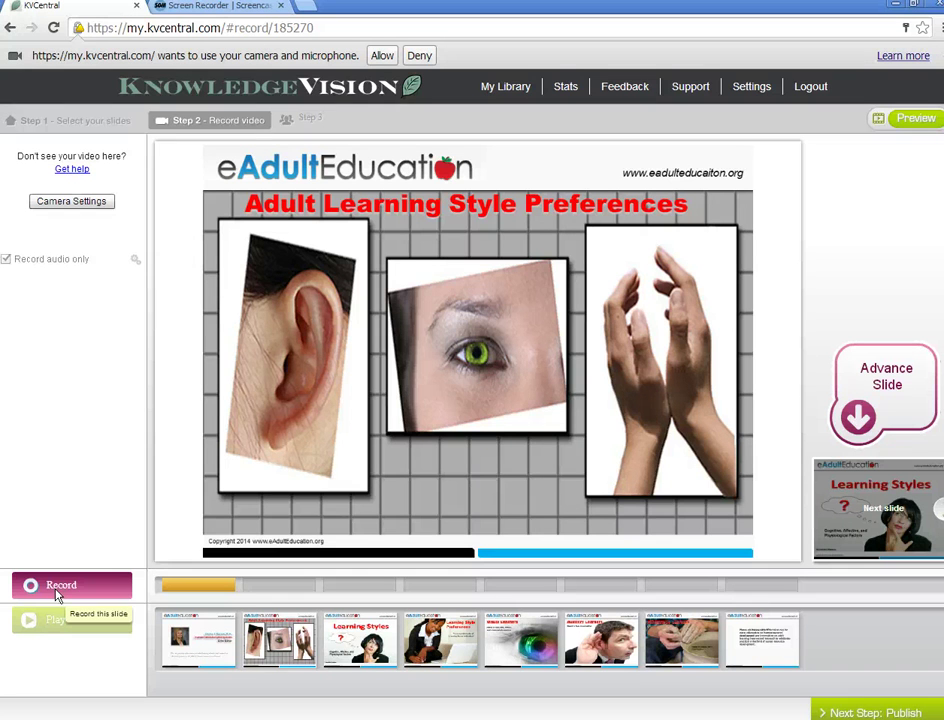
click(64, 594)
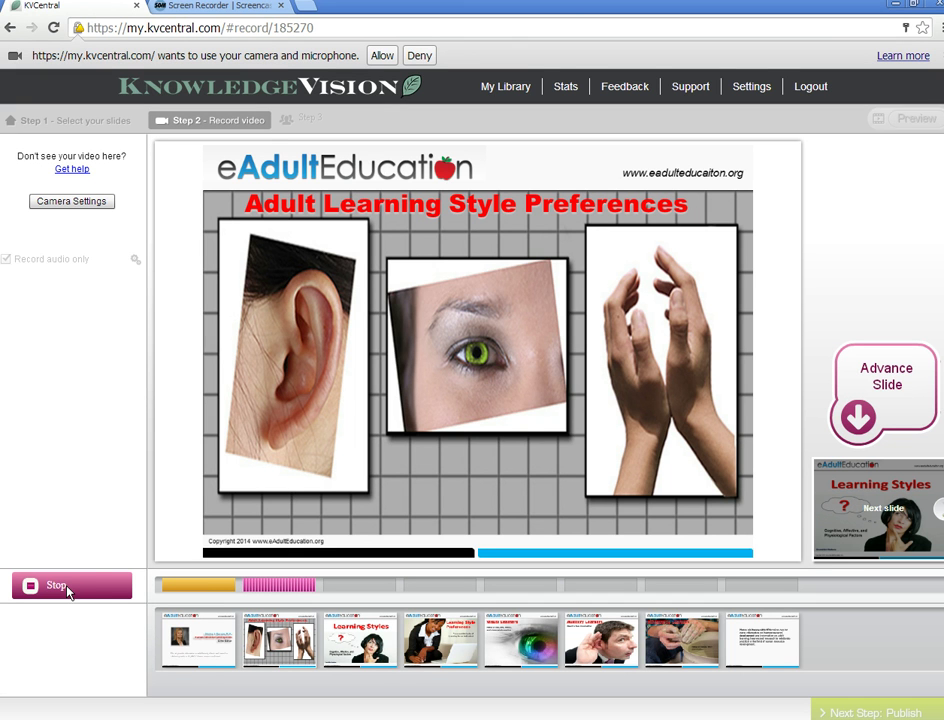
click(70, 588)
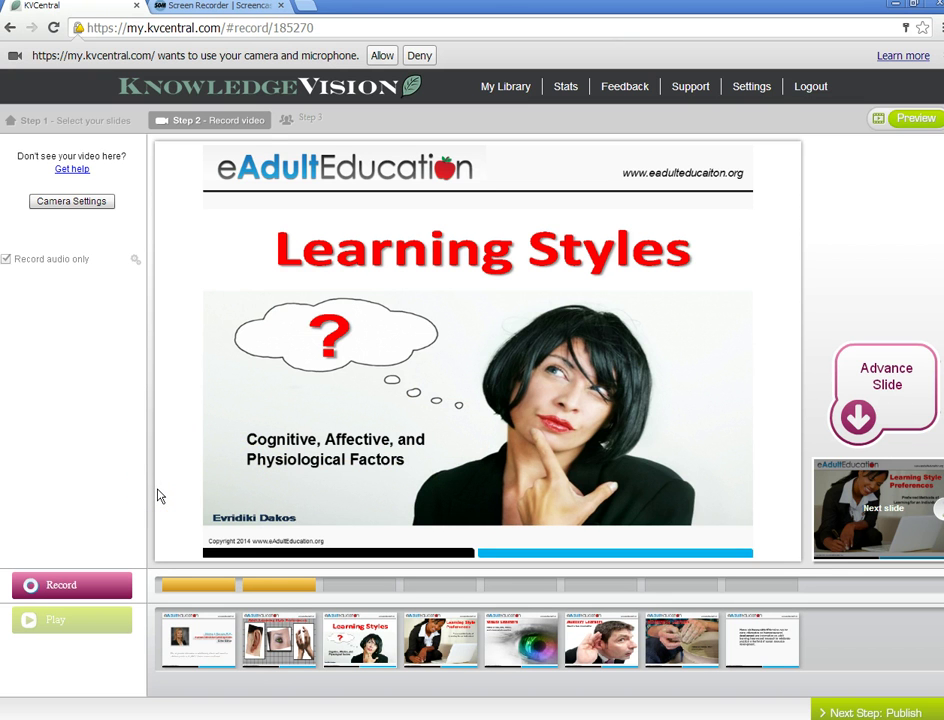
- Record and stop the narration for the third slide, Learning Styles
click(68, 594)
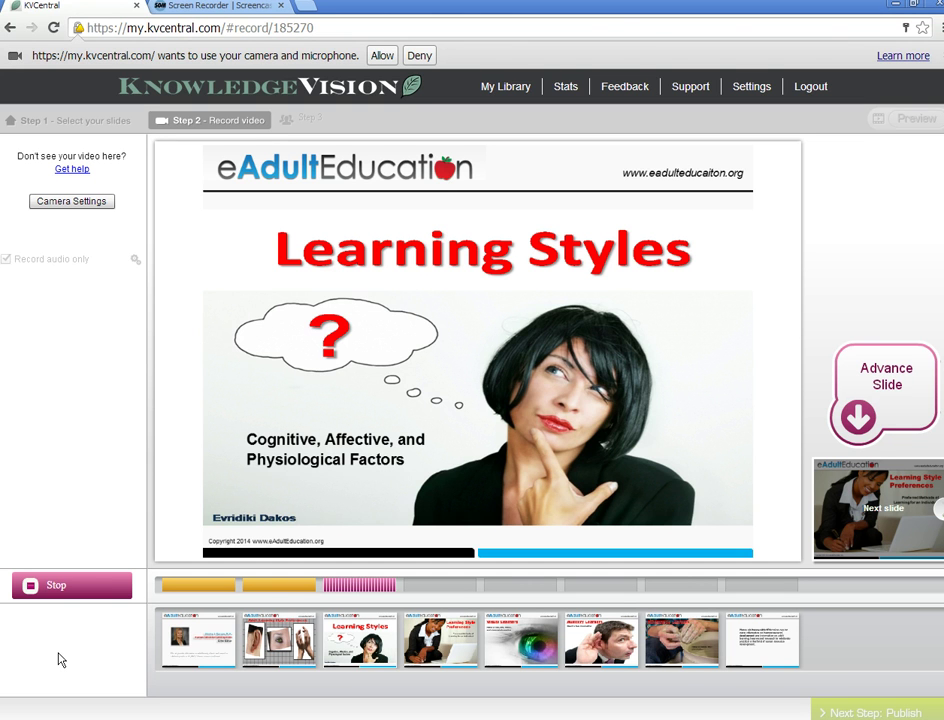
click(76, 592)
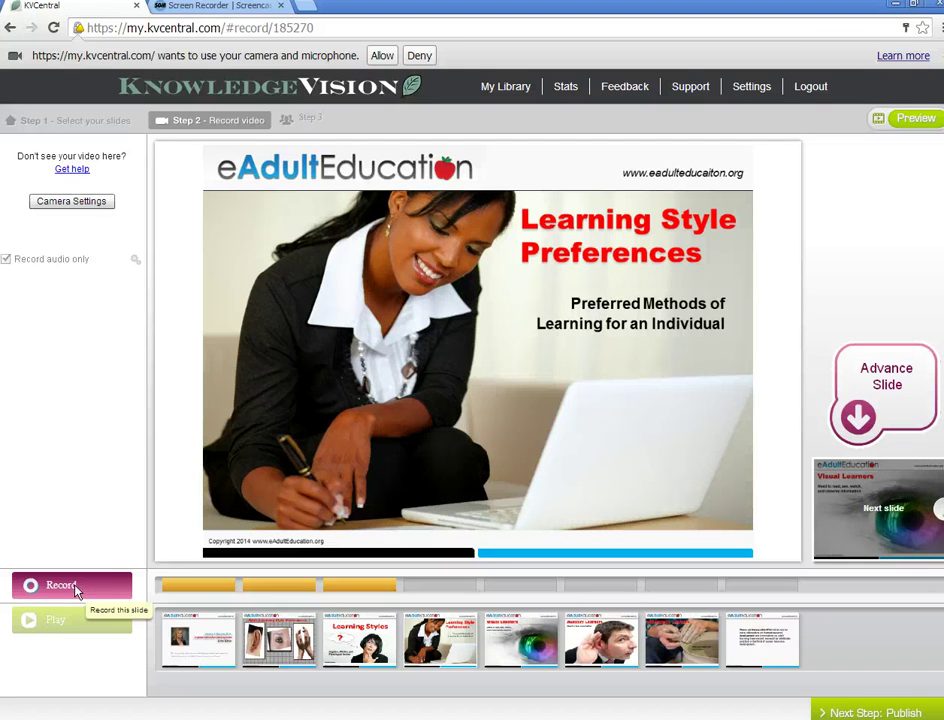
- Narrate the Learning Style Preferences slide and advance the recording to Visual Learners
click(77, 592)
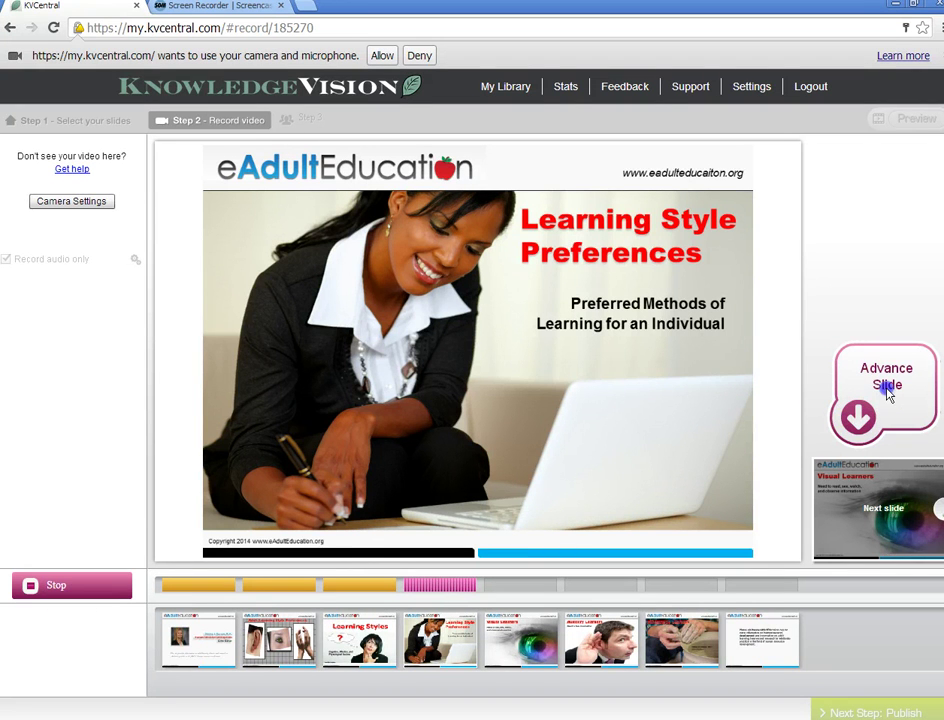
click(873, 500)
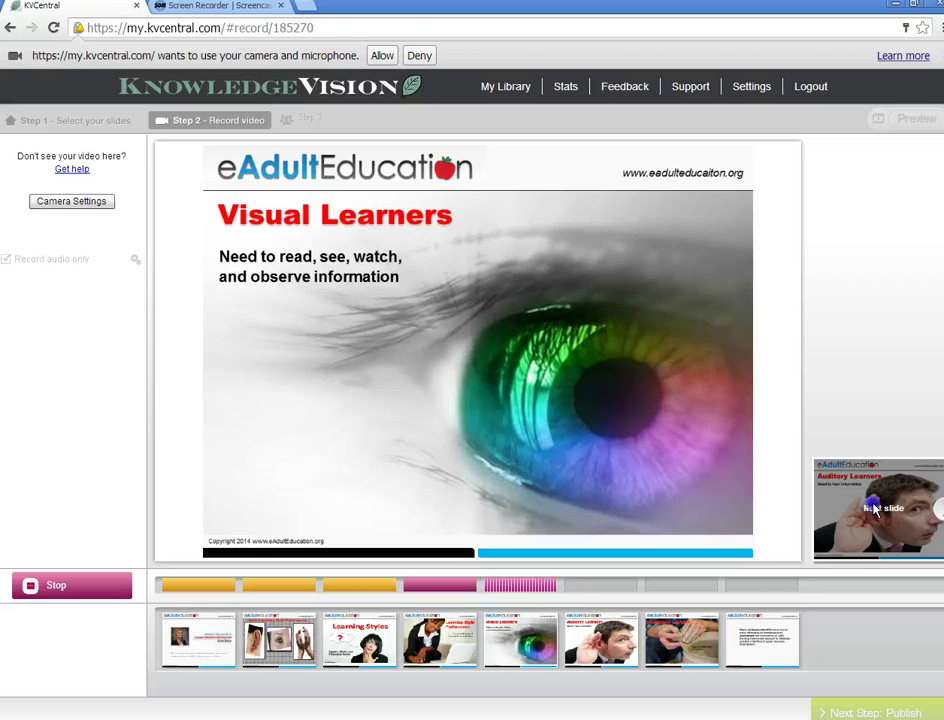
- Narrate the Visual, Auditory, Kinesthetic Learners and closing slides, then stop recording
click(875, 510)
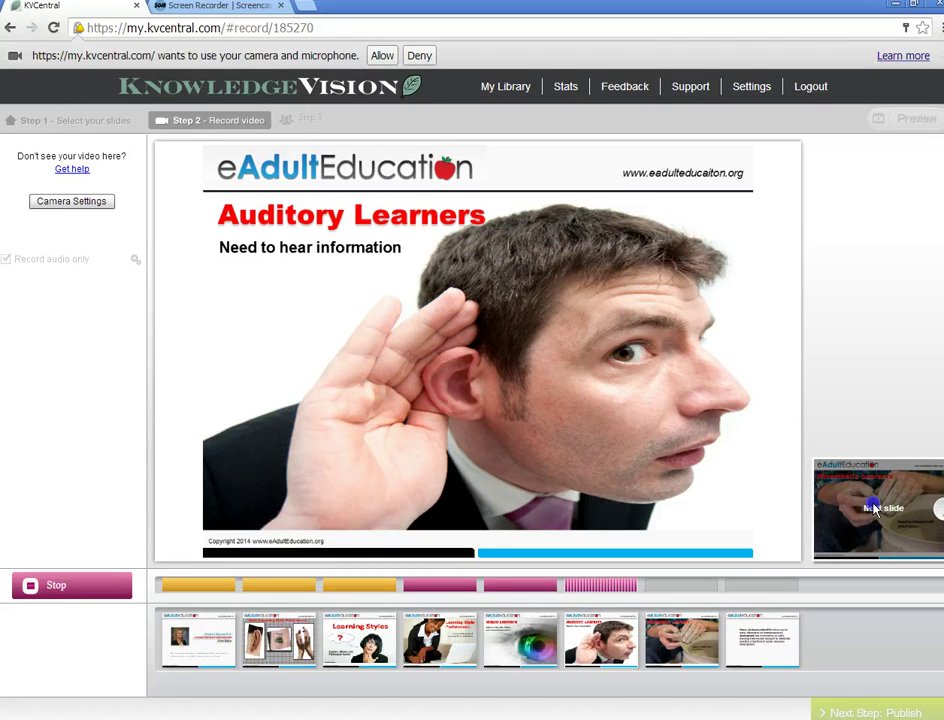
click(874, 510)
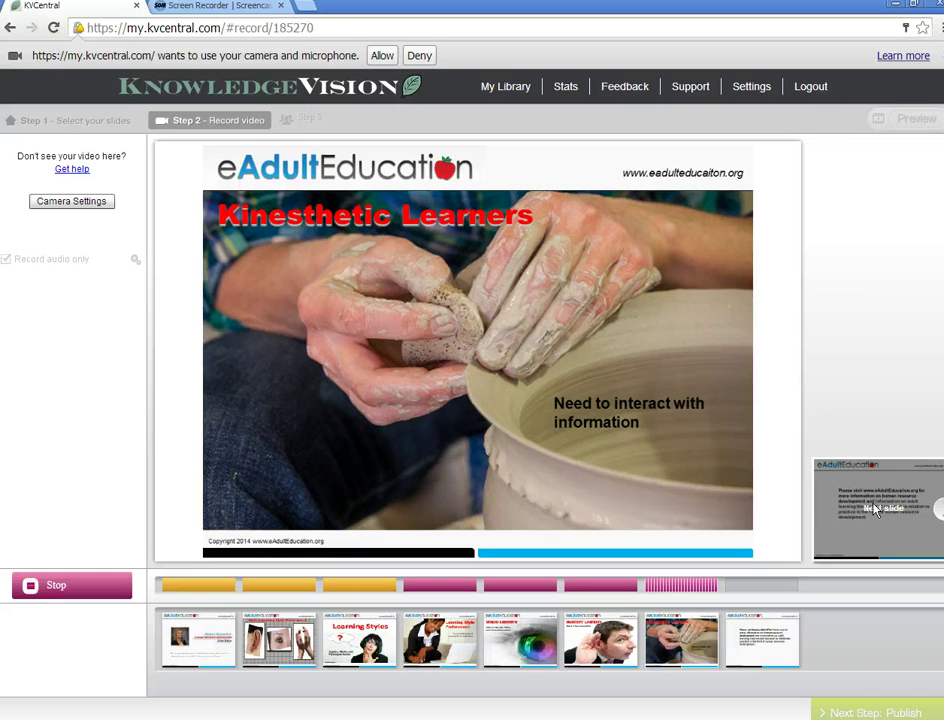
click(876, 510)
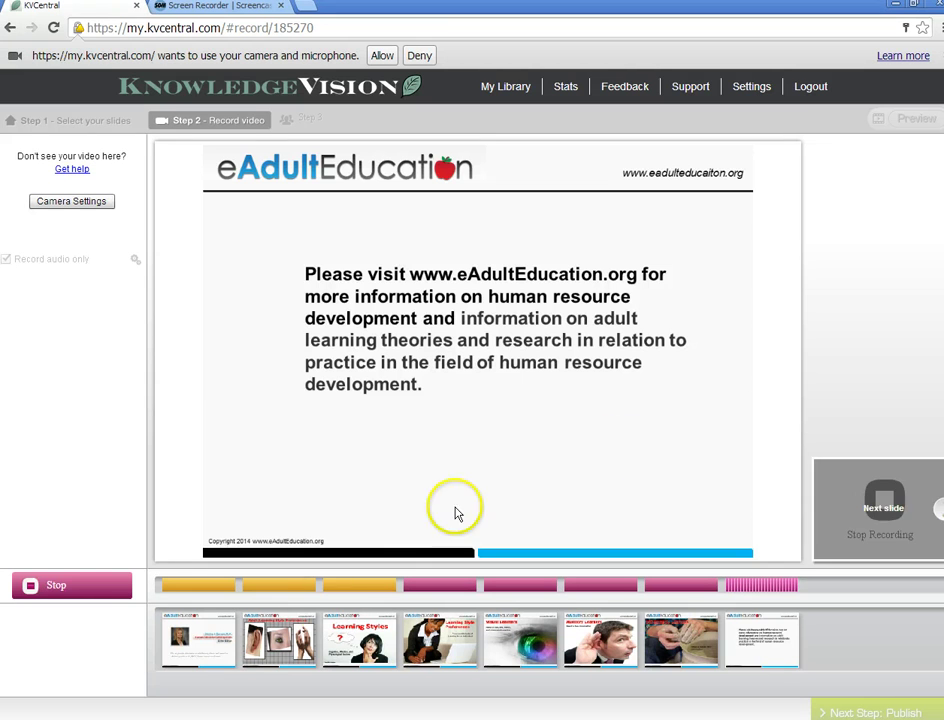
click(66, 585)
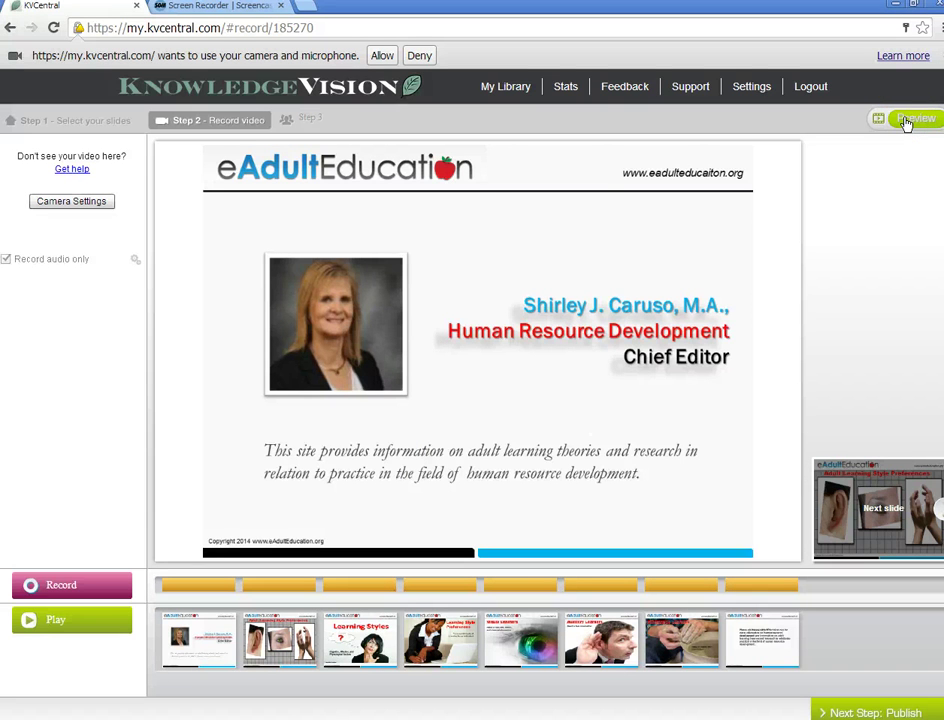
click(548, 599)
- Publish with the title 'Learning Style Freferences' and the description 'Learning Styles'
click(874, 708)
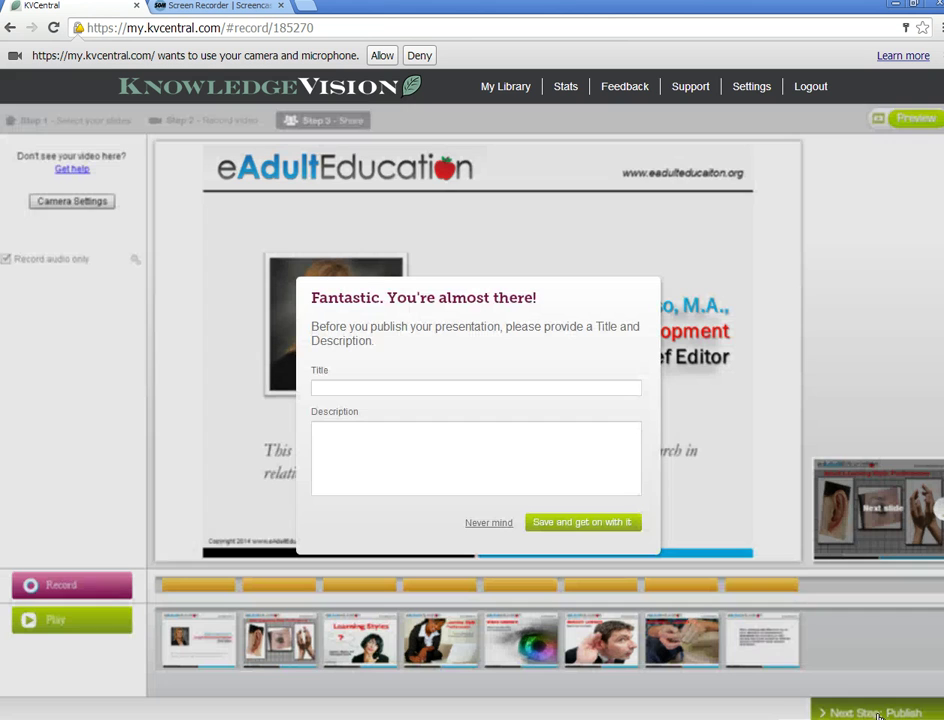
click(450, 391)
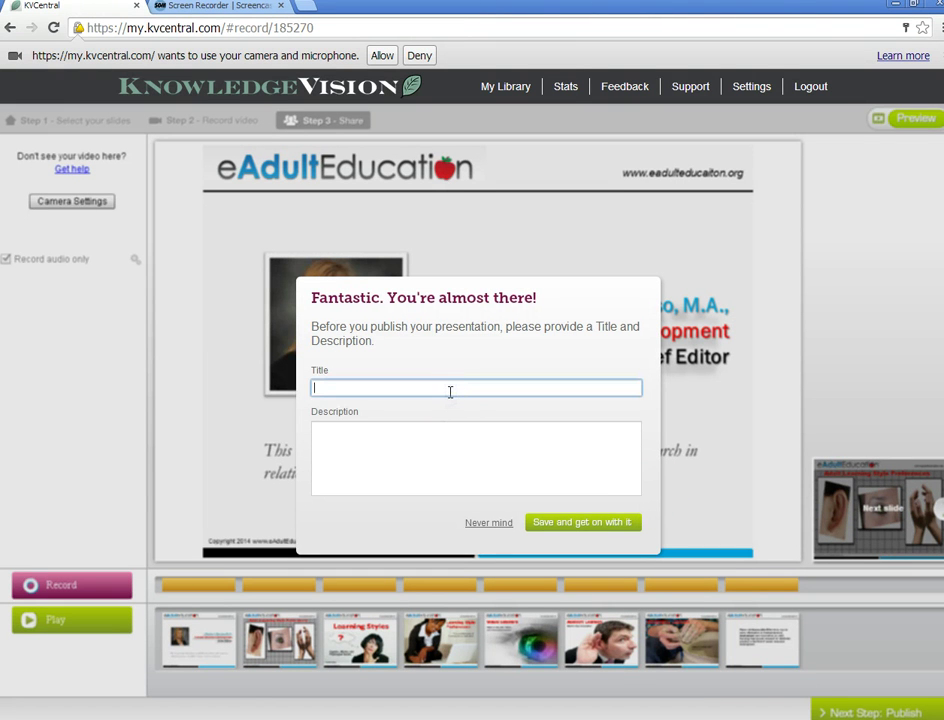
text(Learning Style F)
text(references)
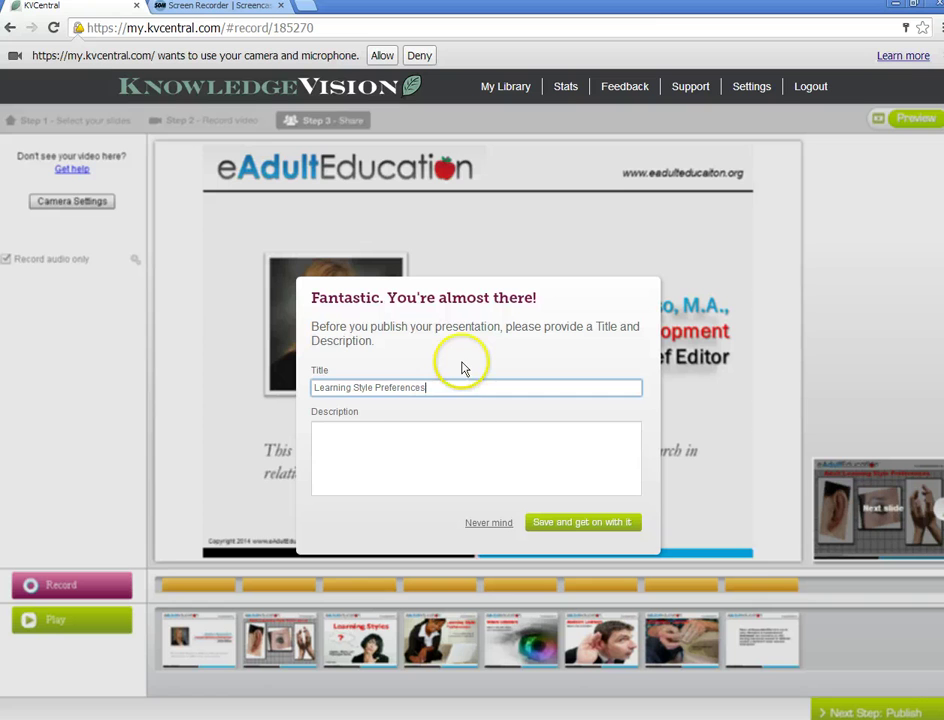
click(404, 430)
text(Lear)
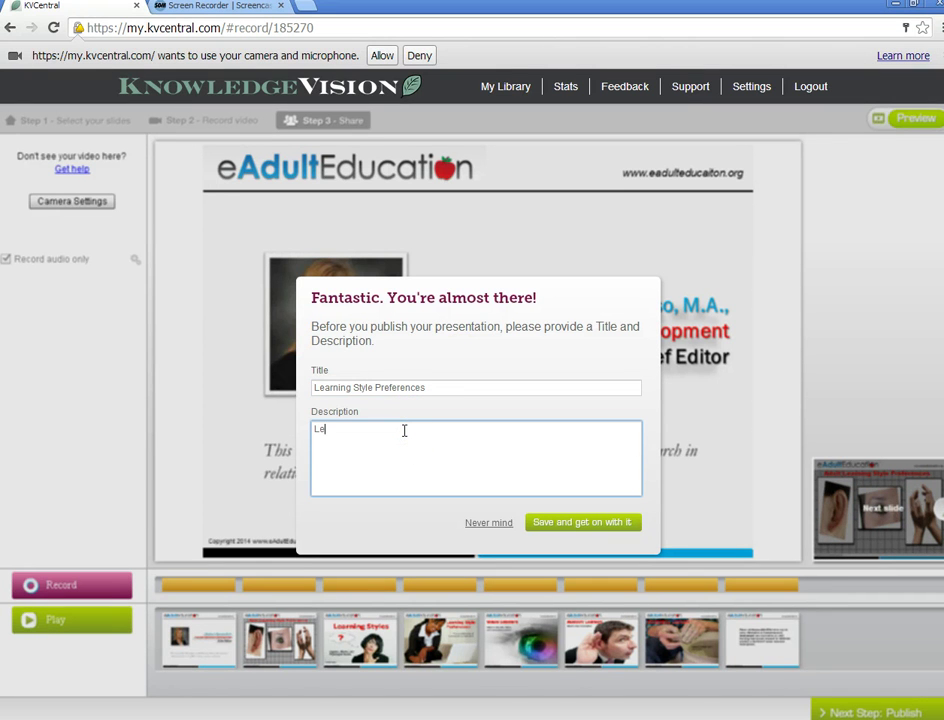
text(ning Styles)
click(545, 522)
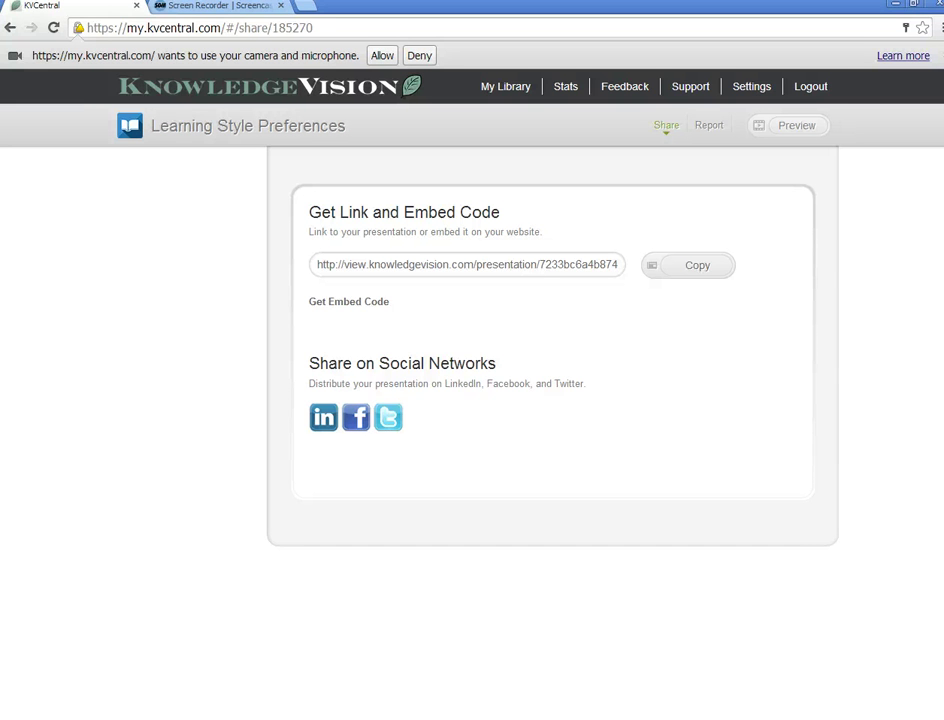
- Show the embed code snippet for the published 'Learning Style Preferences' presentation
click(342, 296)
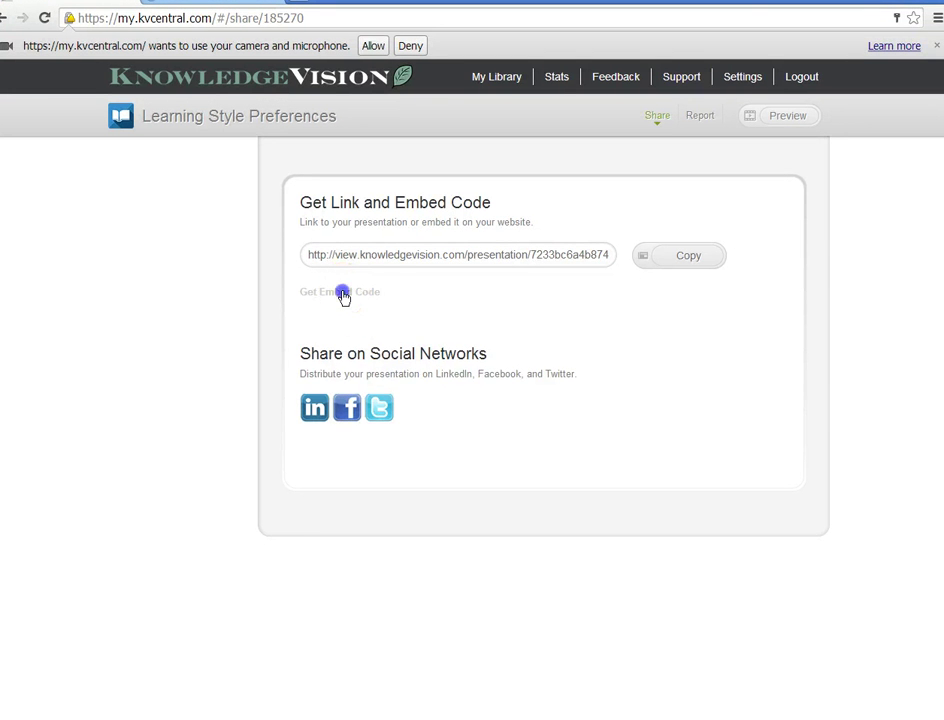
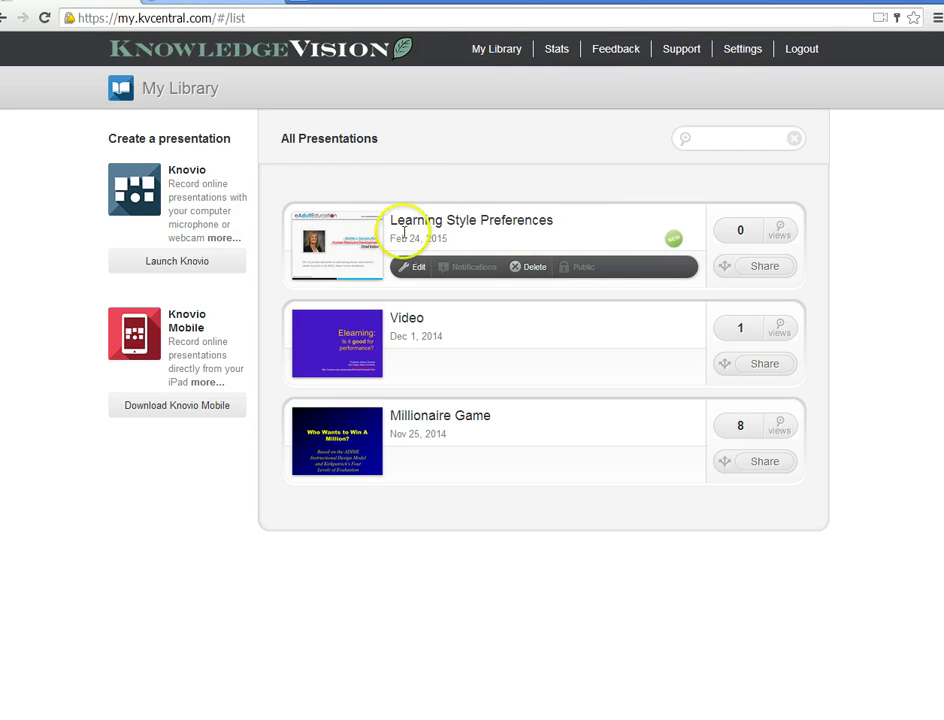
- Point at the Learning Style Preferences row, listed above Video and Millionaire Game in My Library
mouse_move(347, 258)
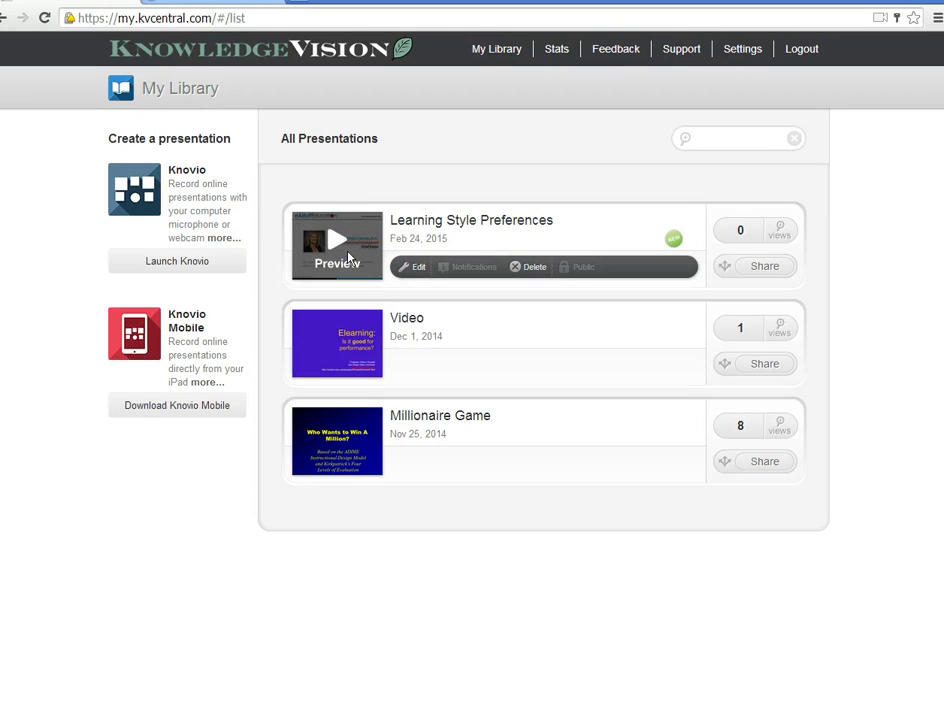
- Preview Learning Style Preferences, loading its eAdultEducation title slide in the public viewer
click(348, 258)
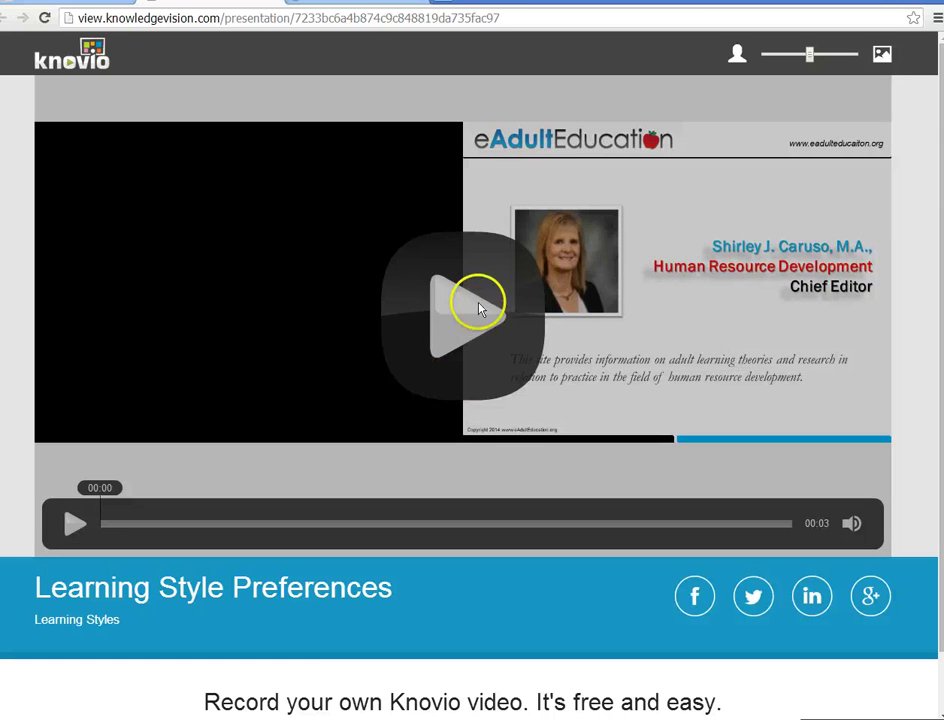
- Play the Learning Style Preferences preview, then return to My Library showing 2 views
click(470, 316)
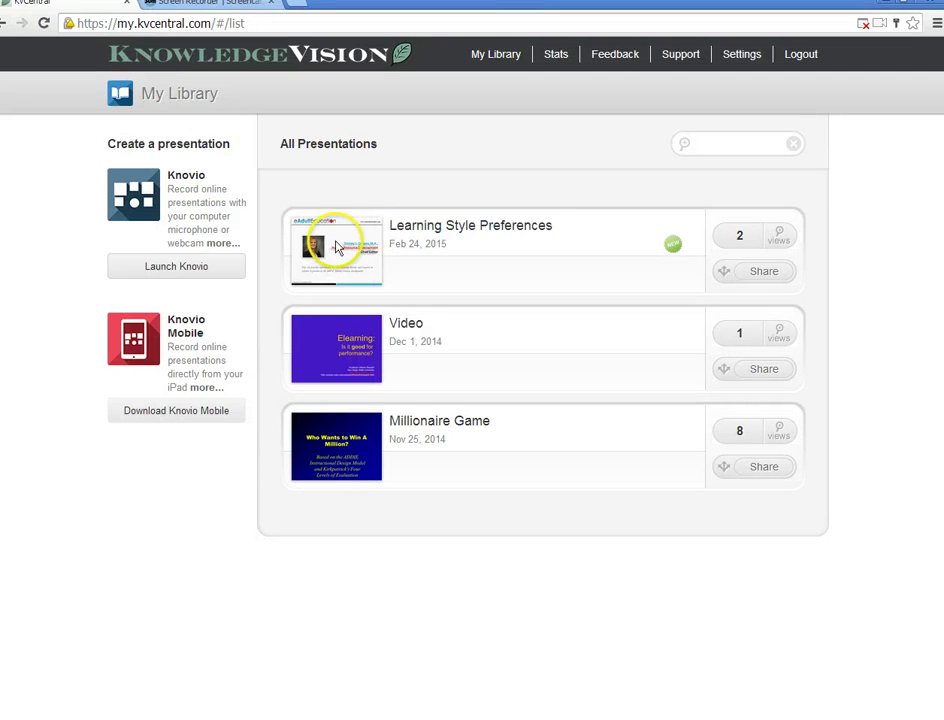
mouse_move(338, 247)
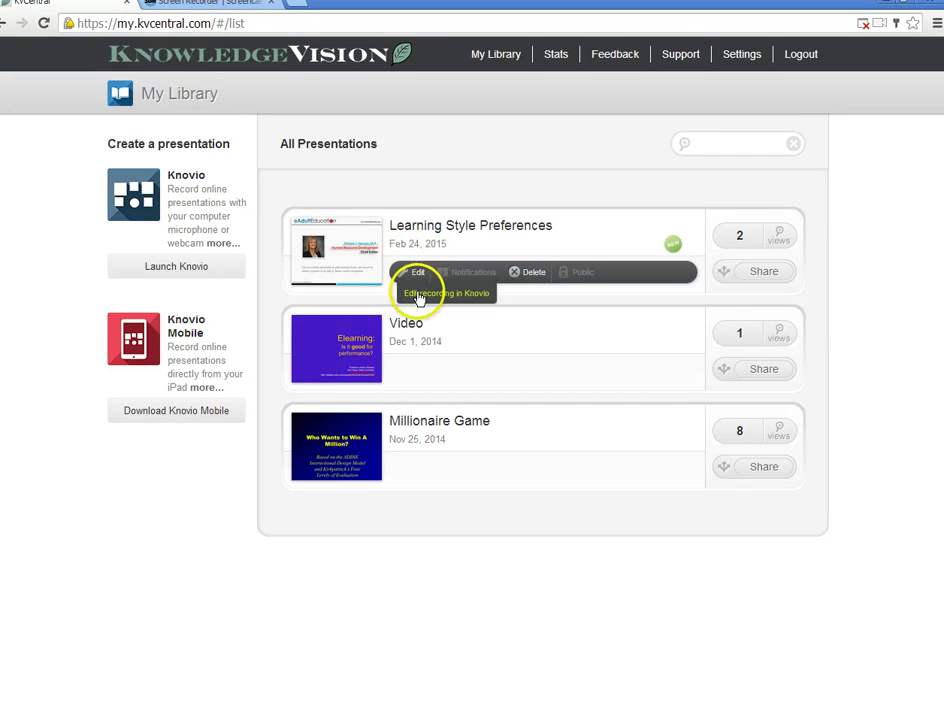
- Edit Learning Style Preferences, bringing the editor to Step 2 - Record video
click(413, 273)
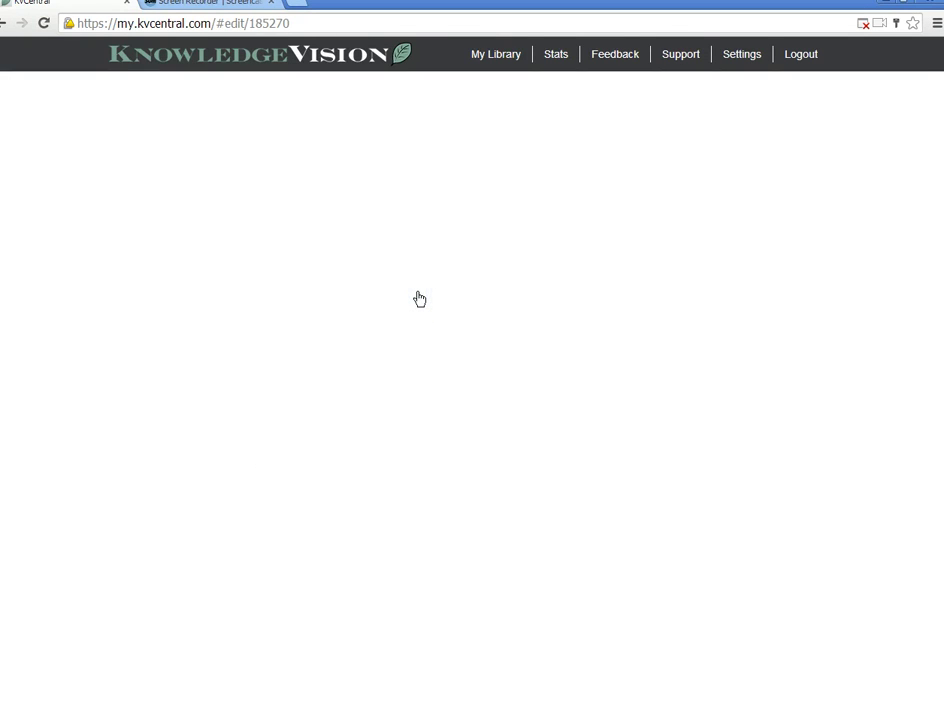
click(361, 623)
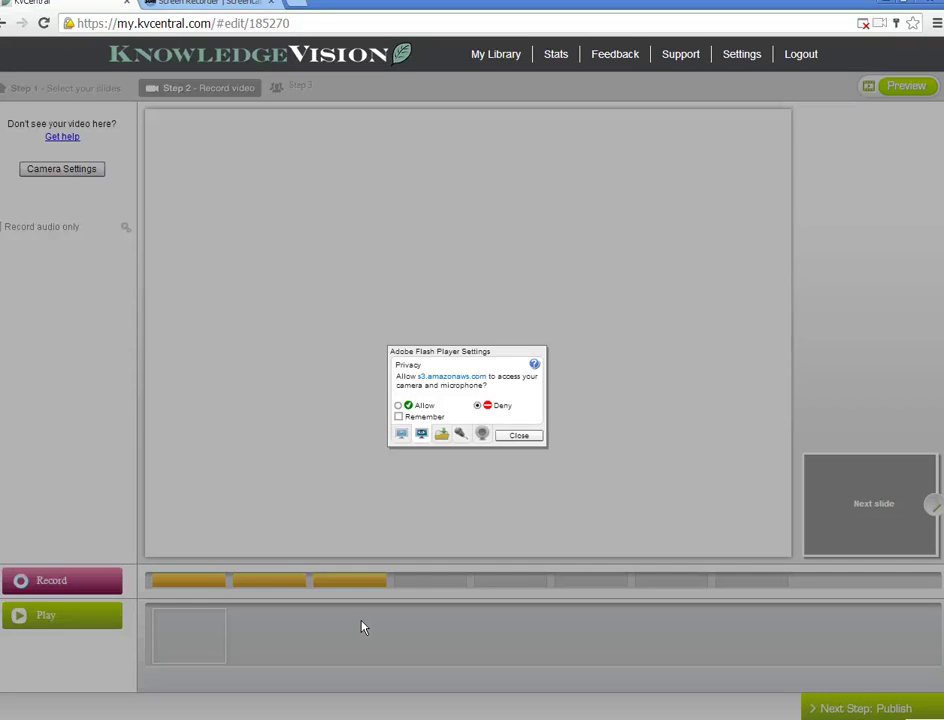
click(405, 463)
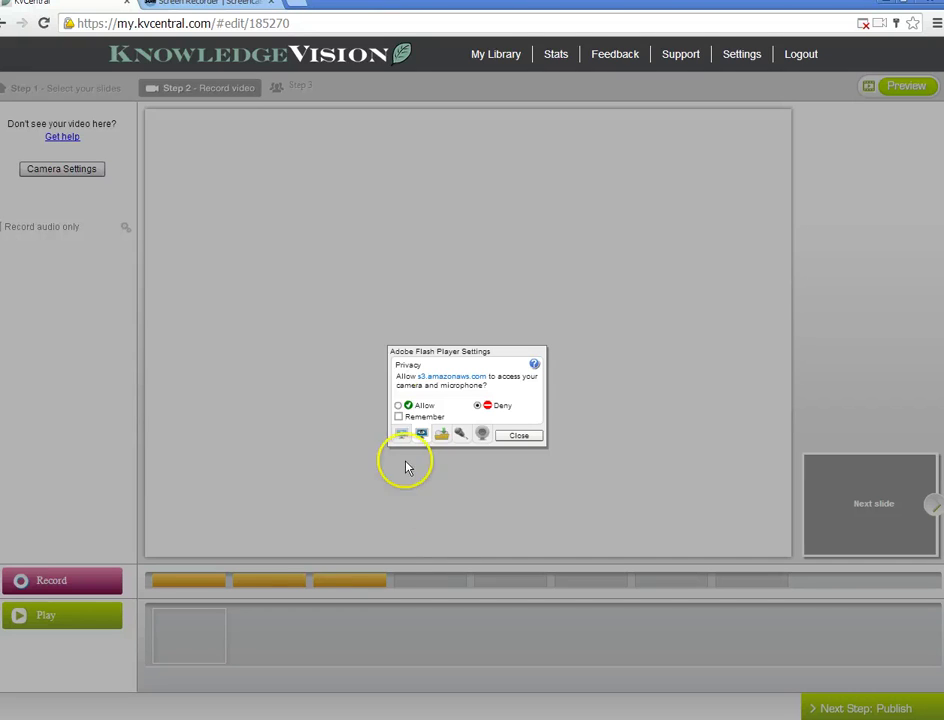
- Allow Flash camera and microphone access so all eight slide thumbnails load
click(398, 405)
click(524, 439)
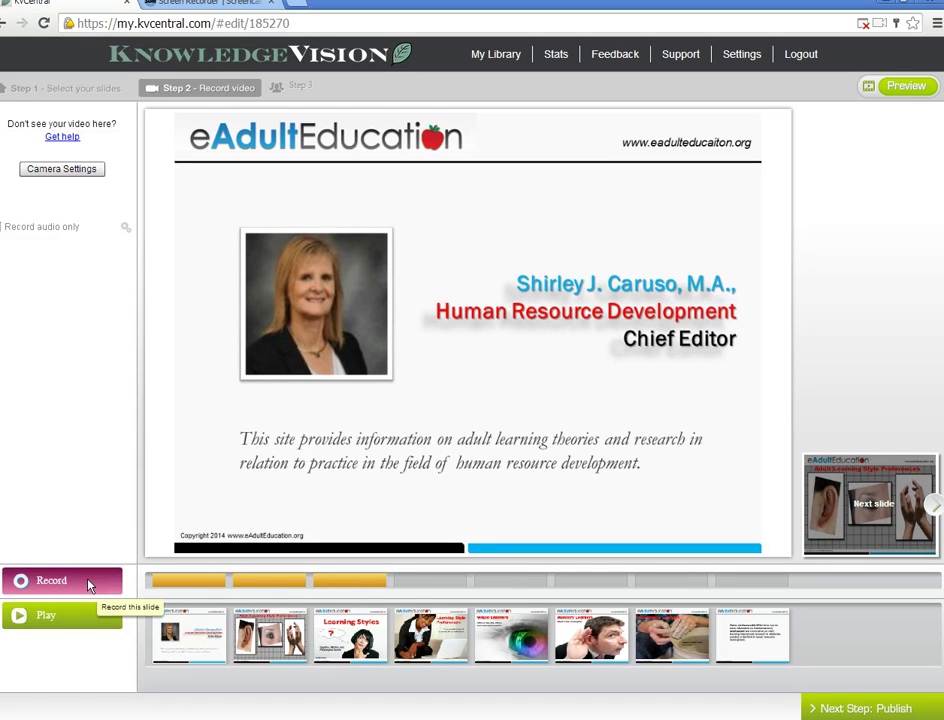
click(414, 606)
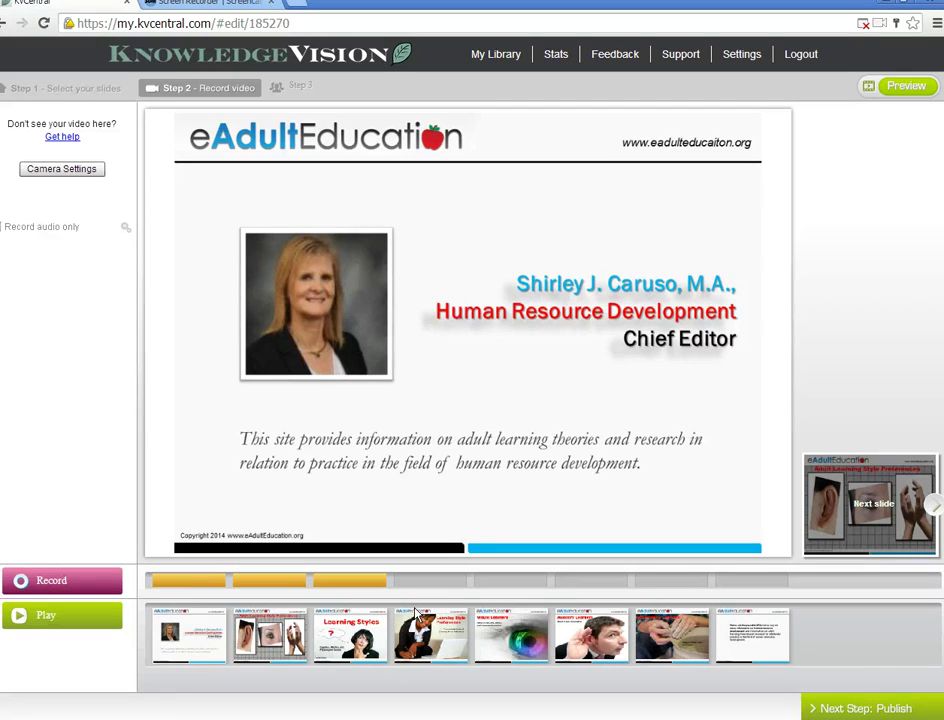
click(552, 598)
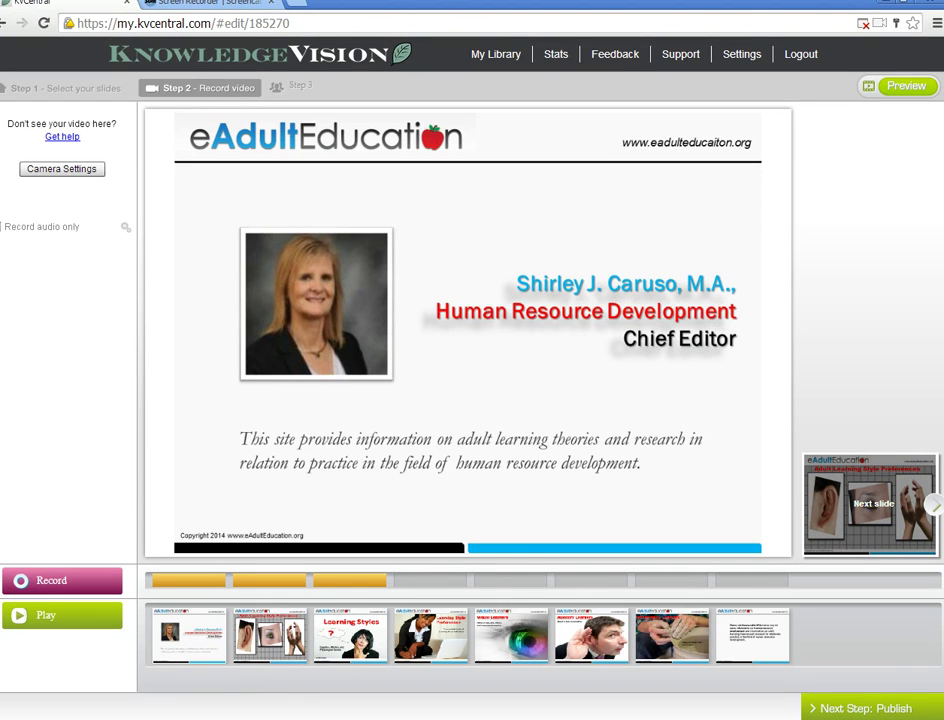